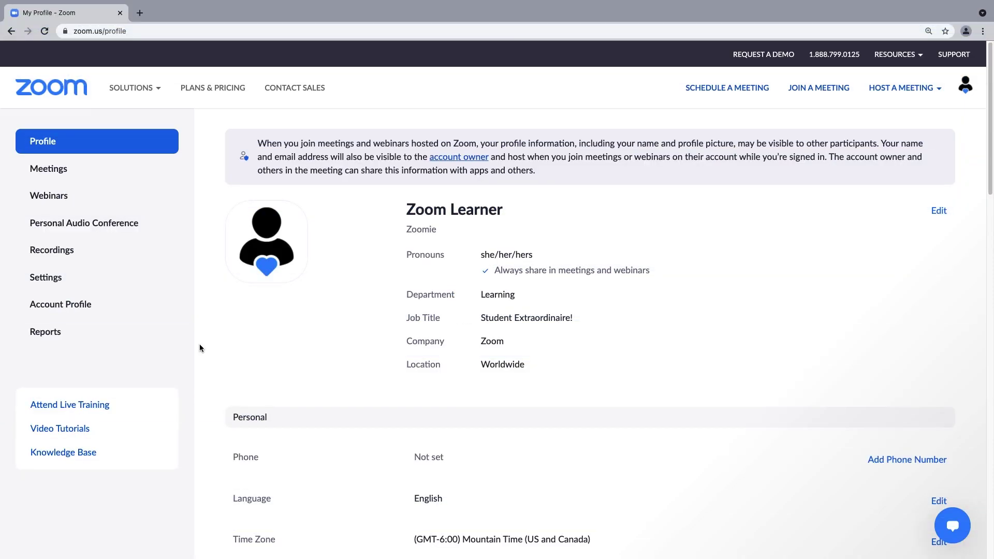
- Turn on Waiting Room and Meeting Passcode in the account's meeting security settings
left_click(53, 279)
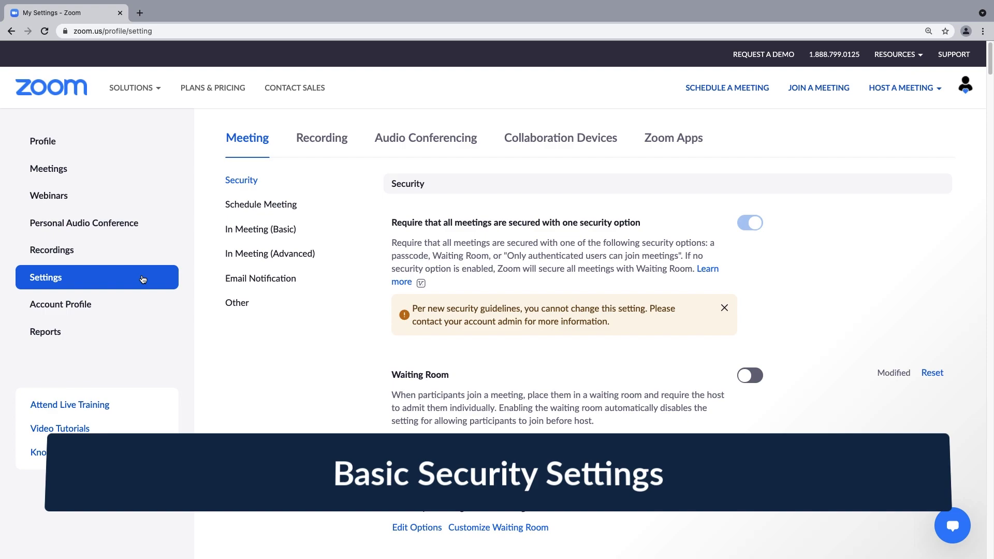
left_click(236, 181)
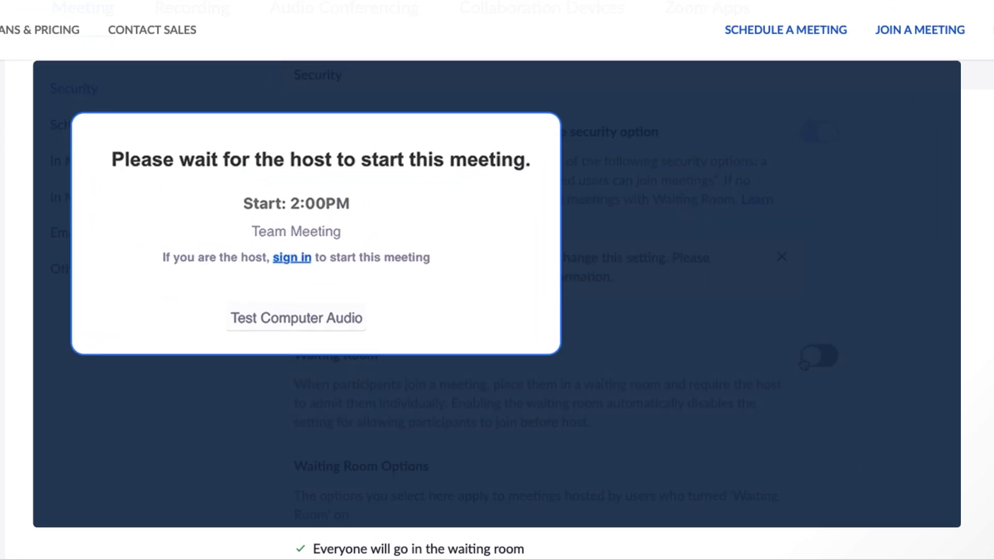
left_click(811, 361)
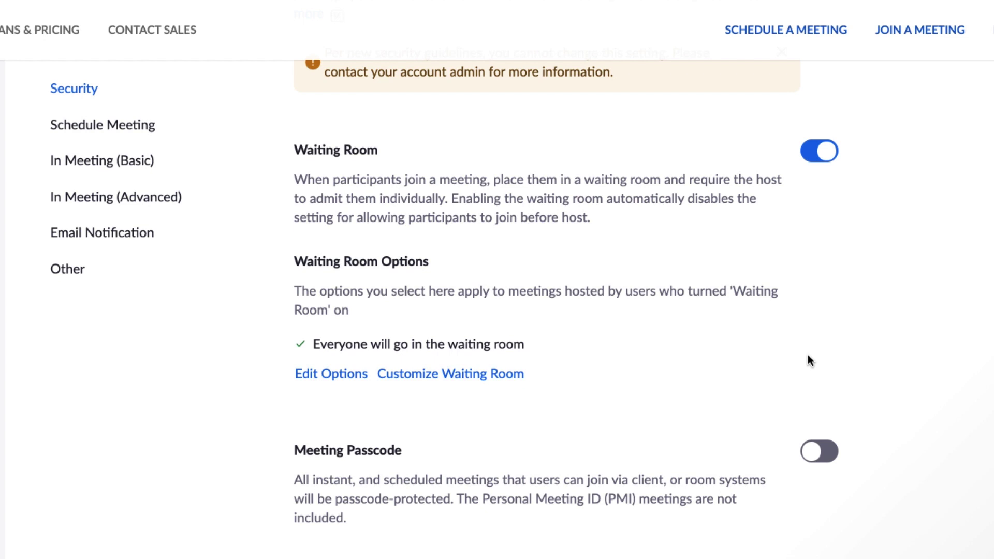
scroll(807, 355, "down", 3)
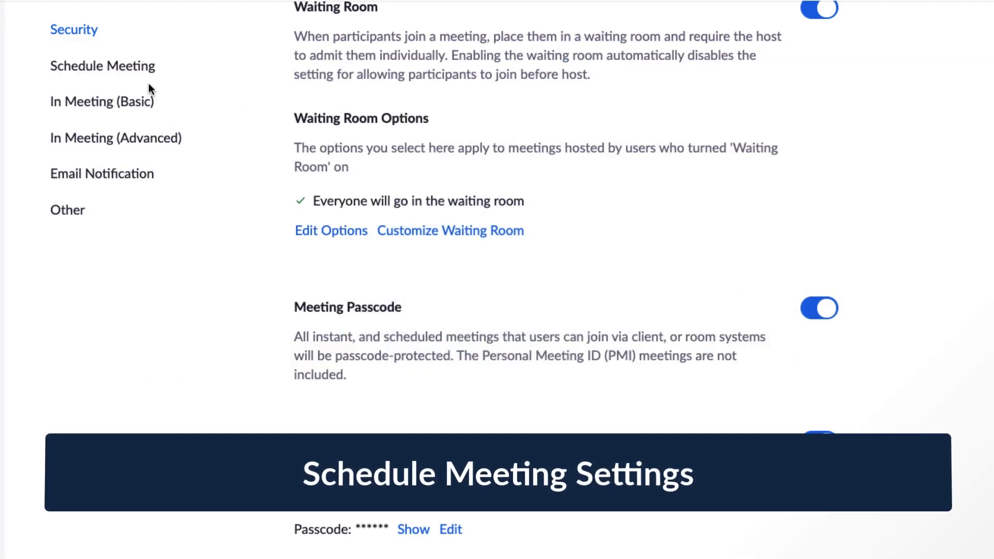
- Set the Audio Type to Telephone and Computer Audio in the Schedule Meeting settings and save the change
left_click(122, 73)
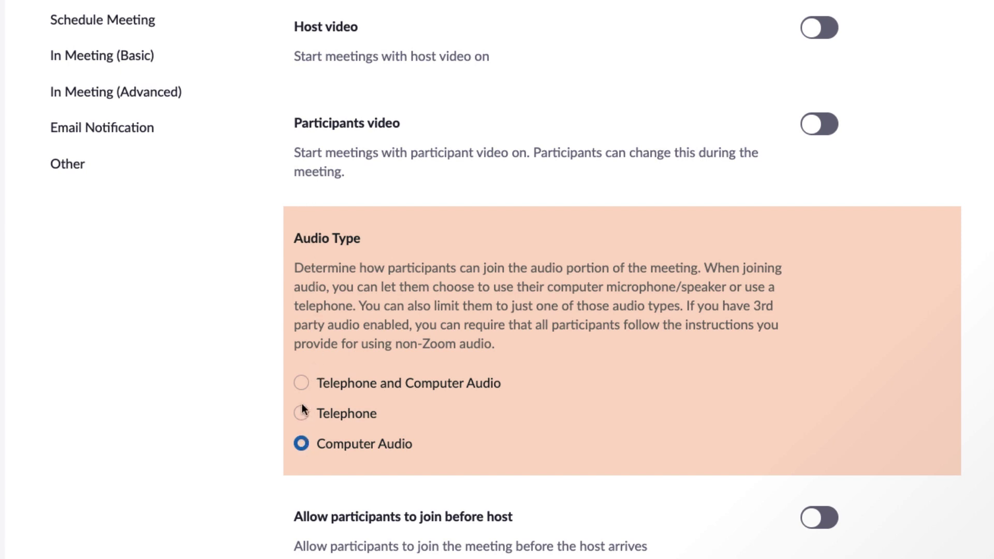
left_click(302, 383)
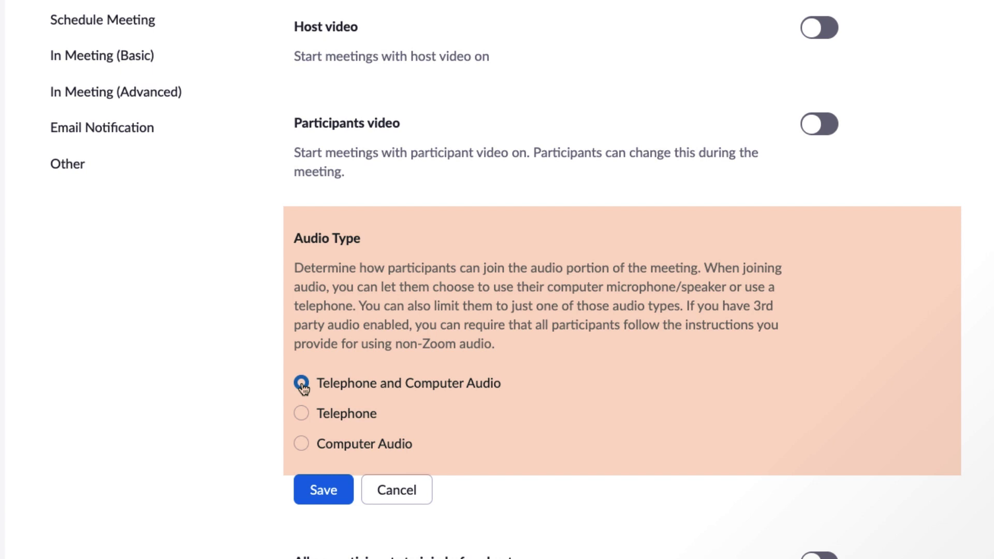
left_click(317, 486)
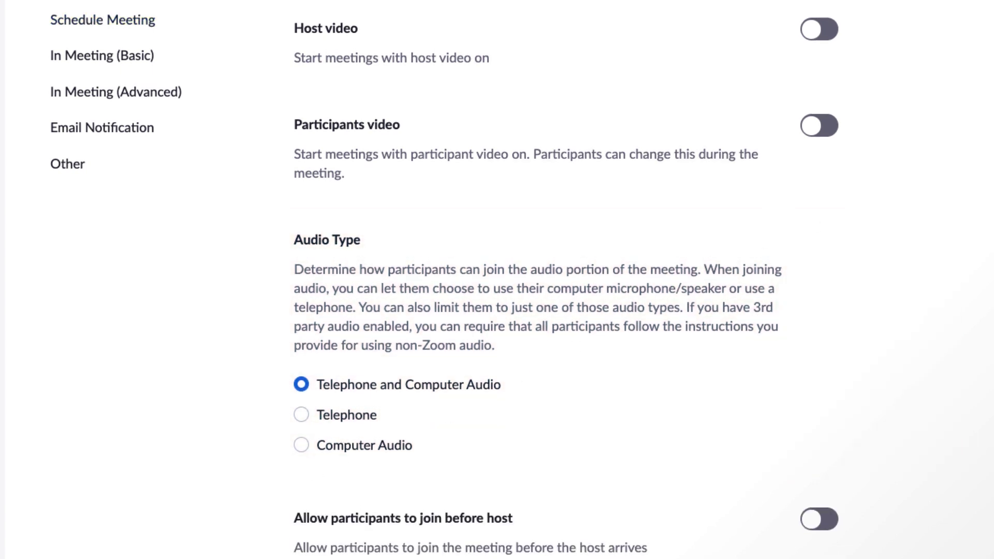
- Turn on "Mute all participants when they join a meeting" in the Schedule Meeting settings
scroll(564, 279, "down", 15)
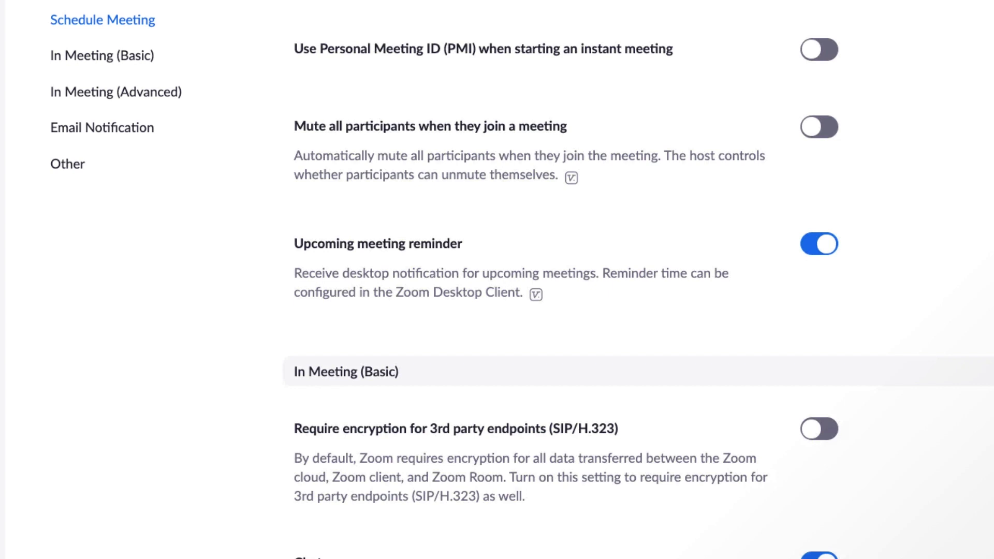
scroll(638, 293, "down", 1)
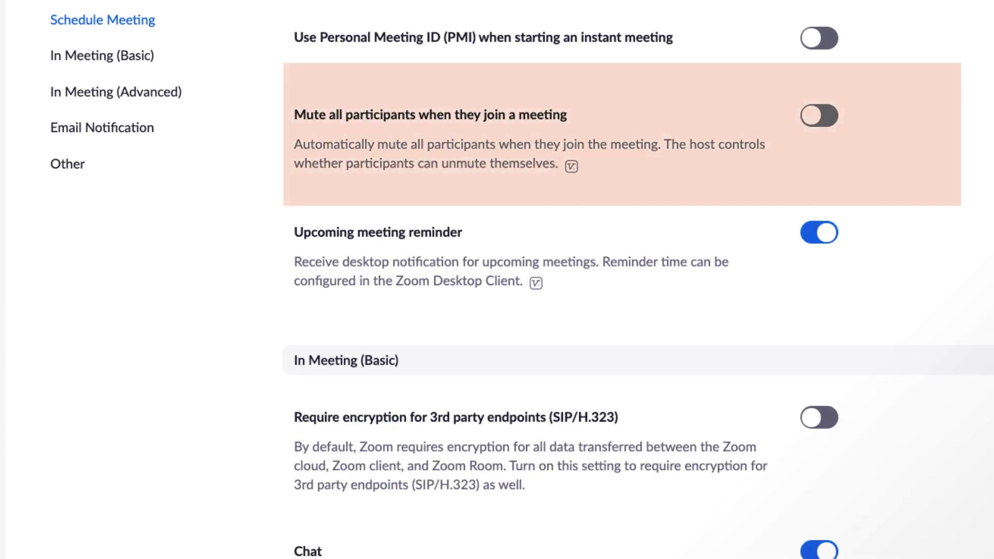
left_click(817, 123)
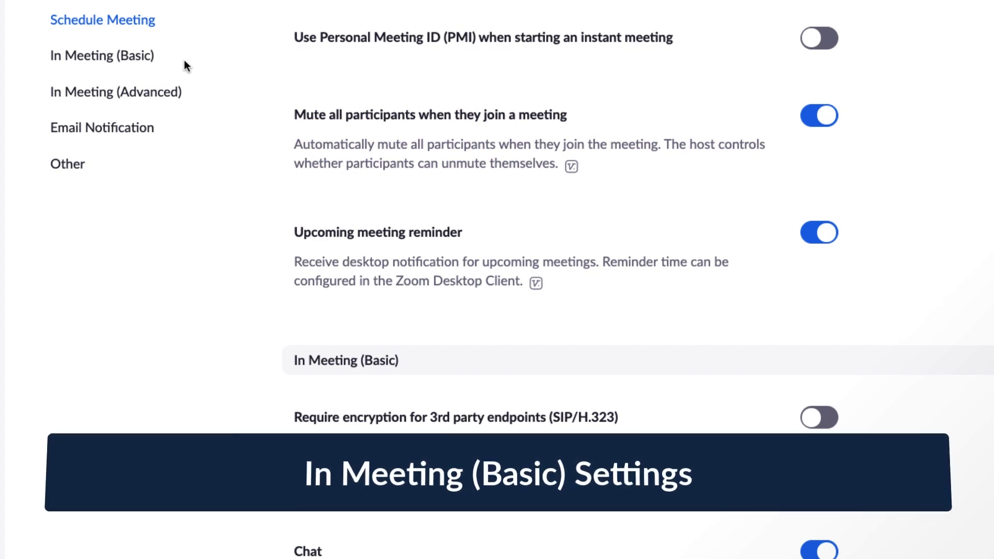
- In the In Meeting (Basic) settings, review the default chat recipient options and turn on Private chat
left_click(135, 57)
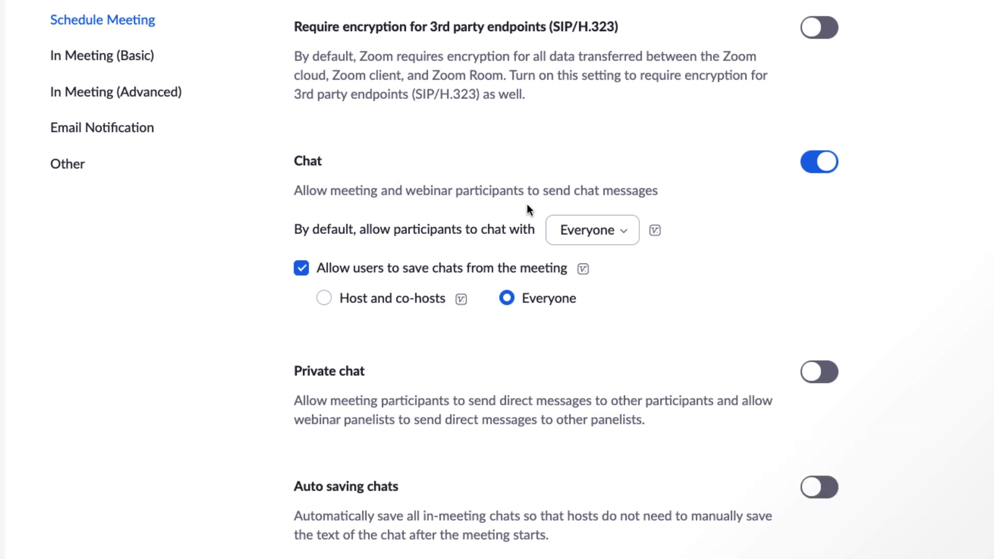
left_click(629, 236)
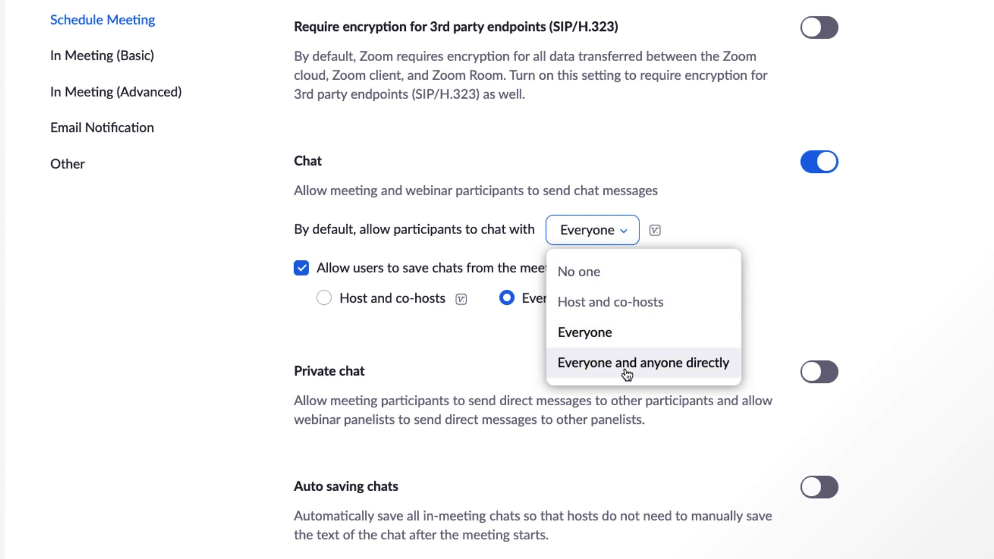
left_click(627, 232)
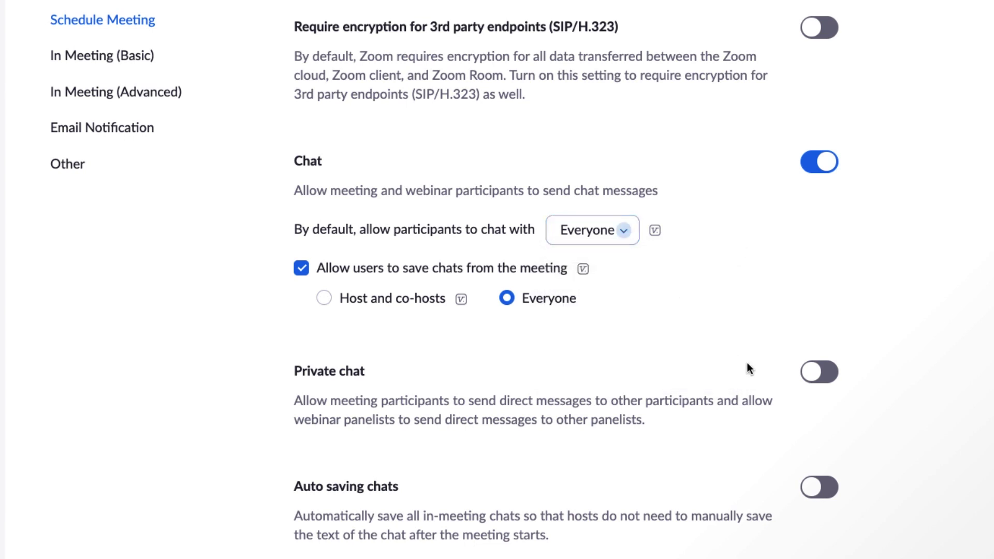
left_click(818, 371)
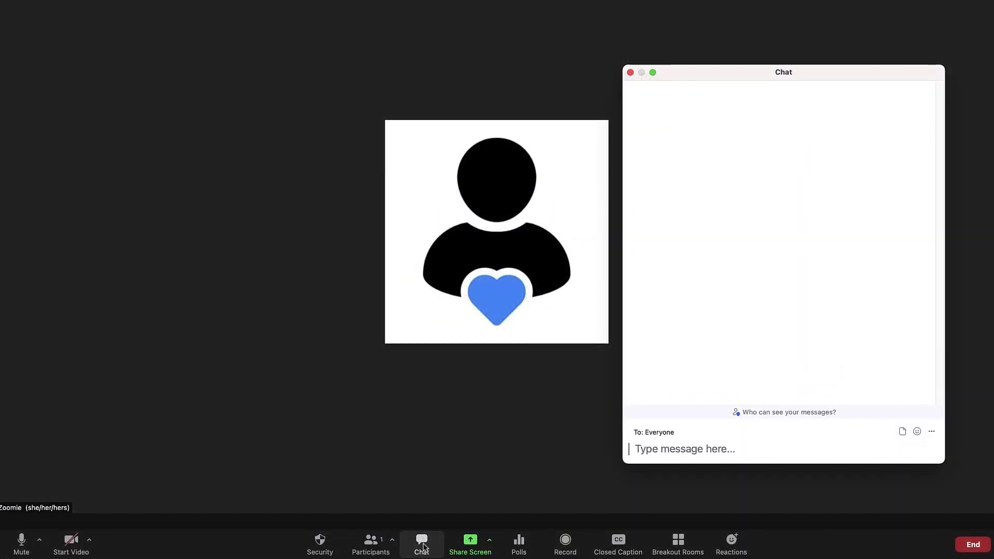
- Send the message "Hello world!" to everyone in the meeting chat
type("Hello world!")
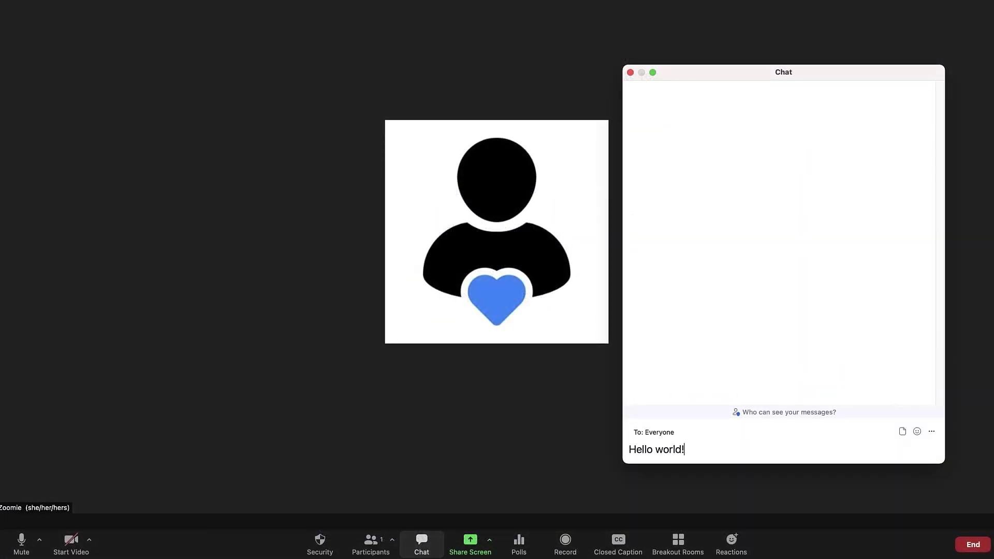
key("Return")
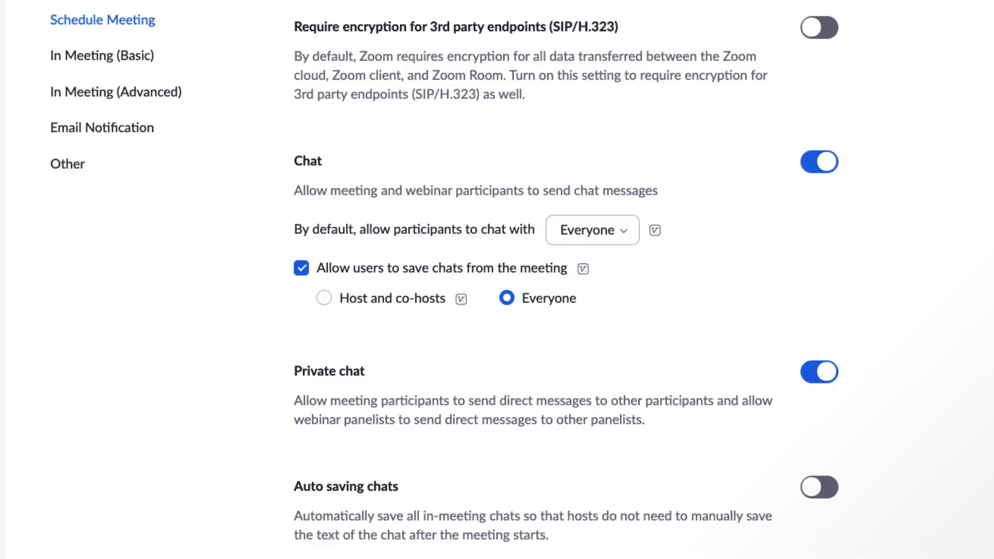
- Turn on Meeting Polls/Quizzes and Meeting Survey in the In Meeting (Basic) settings
scroll(818, 89, "down", 20)
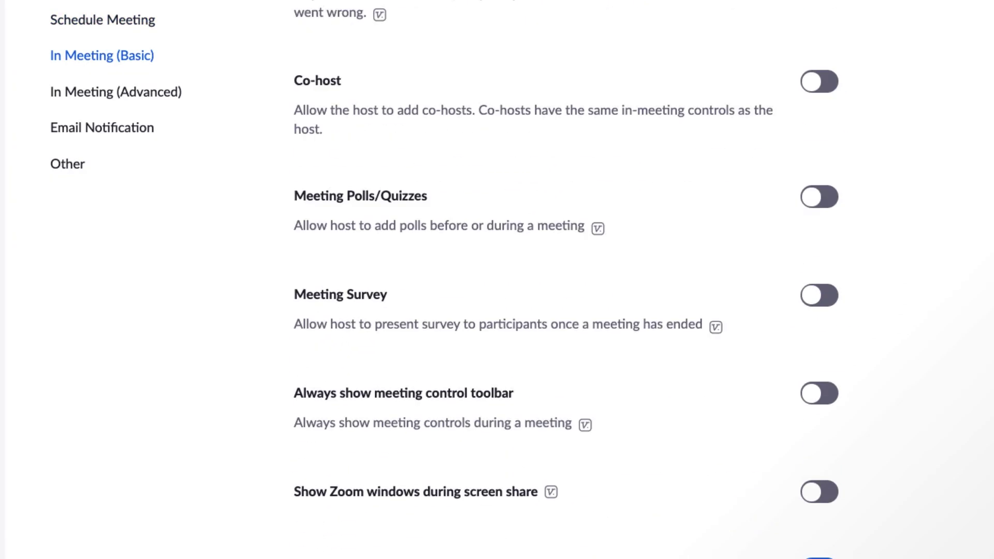
left_click(818, 87)
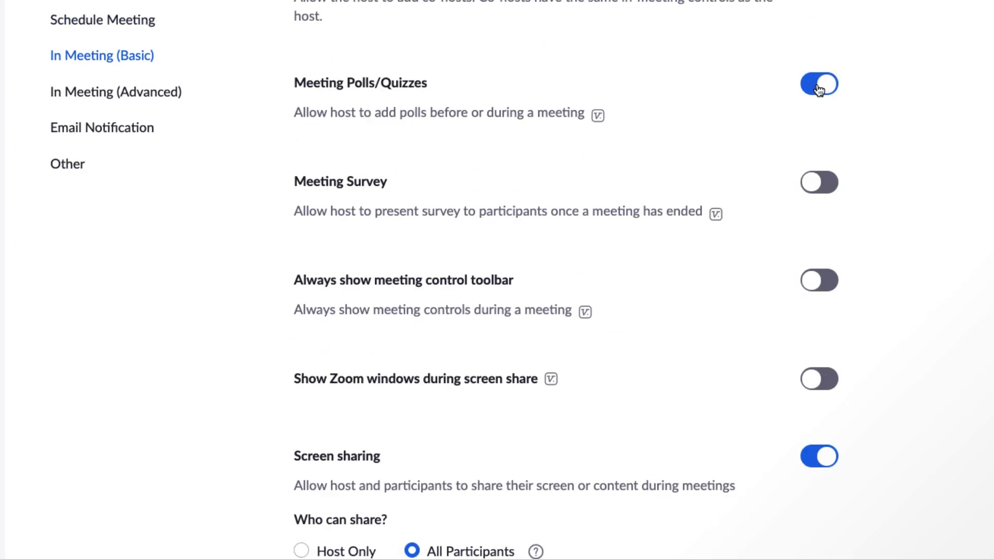
left_click(822, 184)
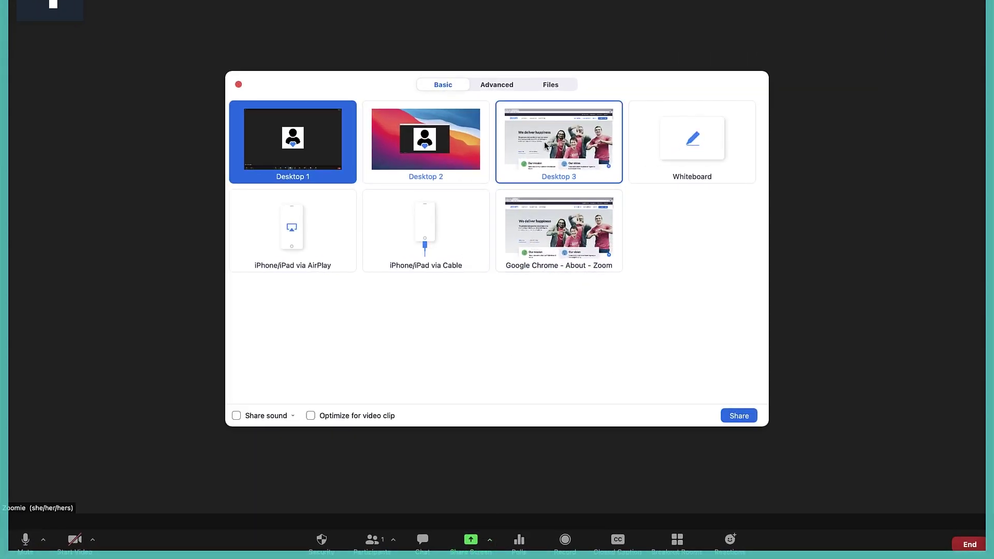
- Share Desktop 3 in the meeting and draw a freehand annotation above the "We deliver happiness" heading
left_click(559, 144)
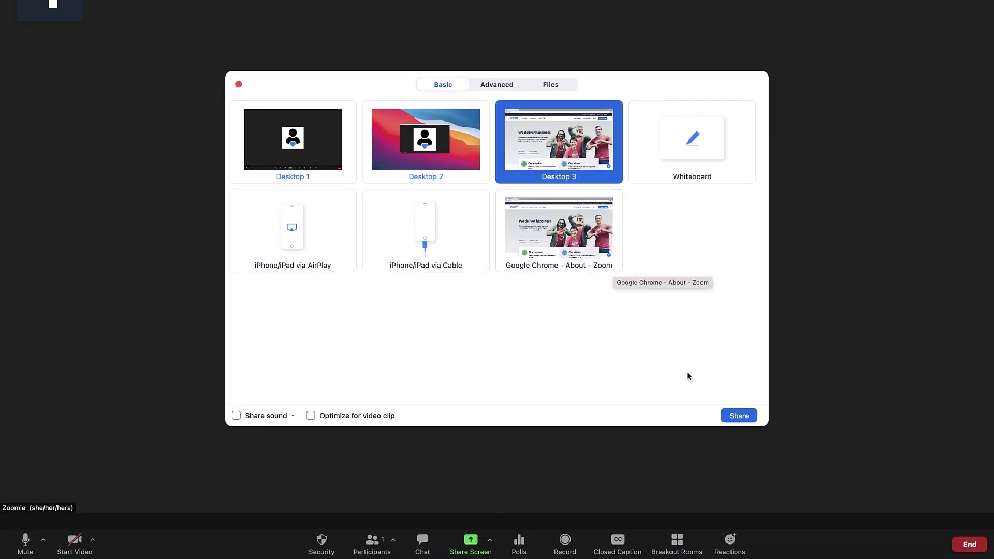
left_click(738, 416)
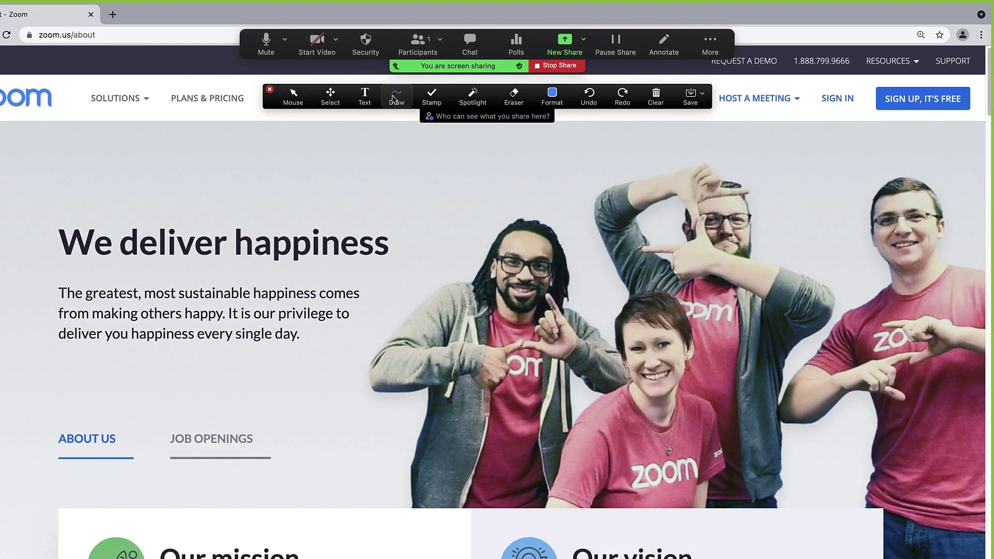
left_click(392, 98)
left_click_drag(252, 206, 245, 179)
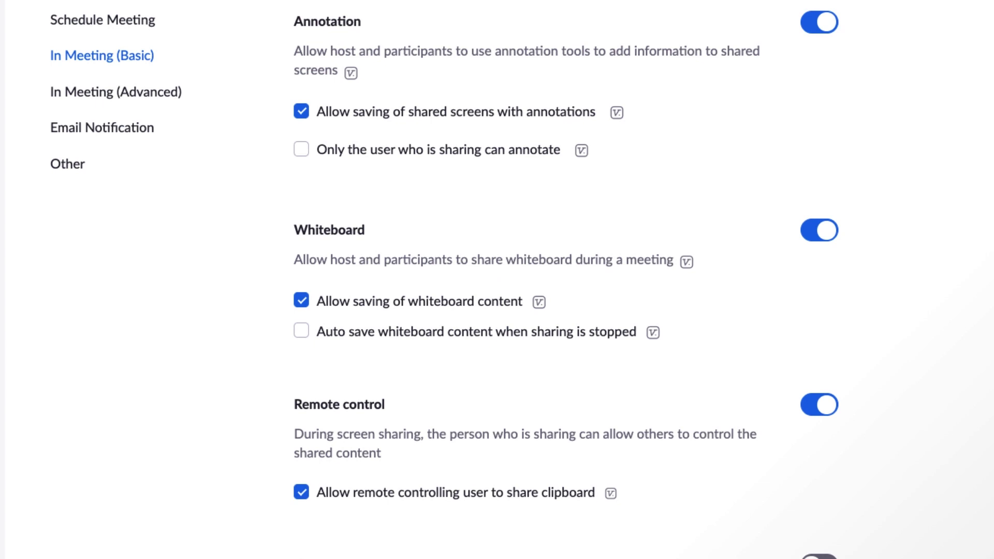
- Turn on Non-verbal feedback in the In Meeting (Basic) settings
scroll(517, 279, "down", 8)
scroll(517, 280, "down", 3)
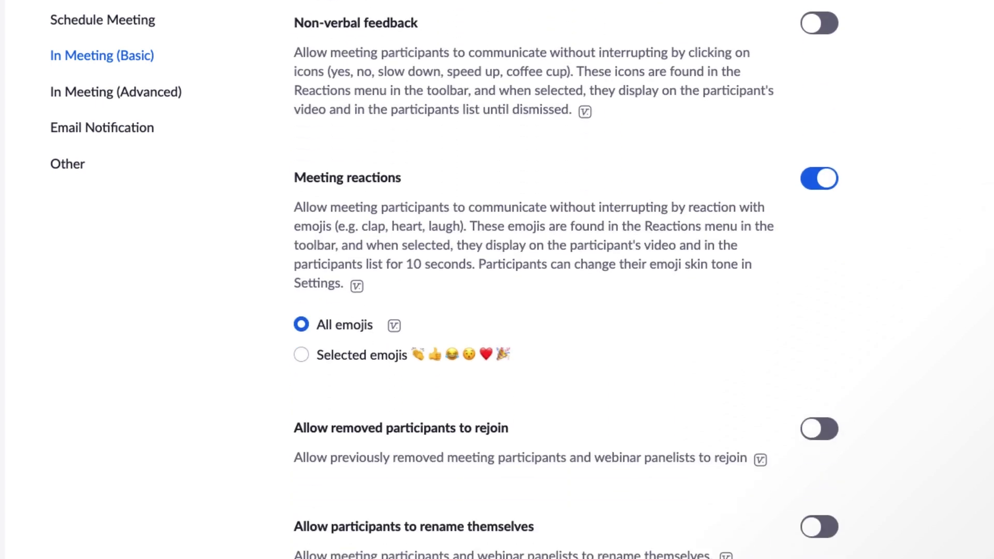
left_click(815, 26)
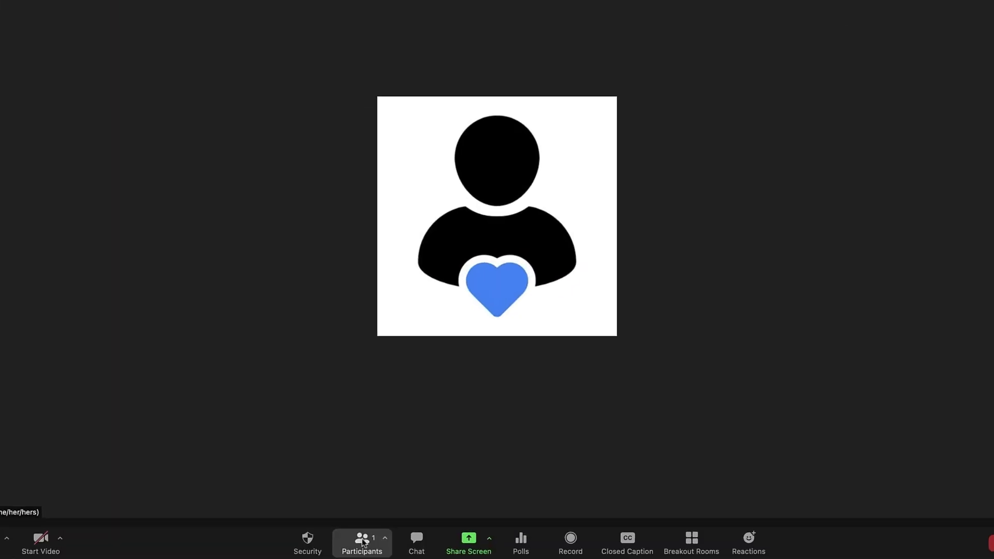
- Rename the host in the meeting's participants list
left_click(362, 541)
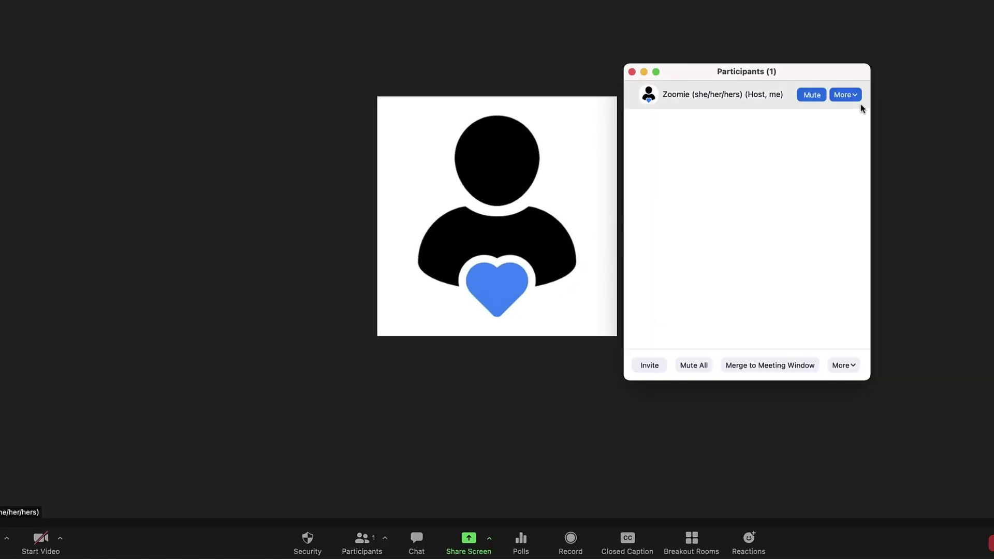
left_click(854, 94)
left_click(856, 108)
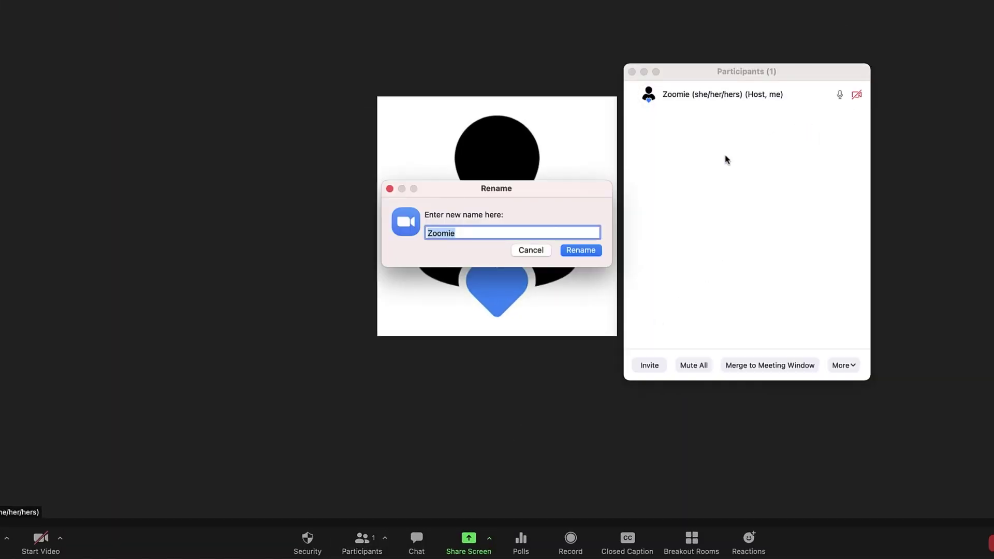
left_click(578, 251)
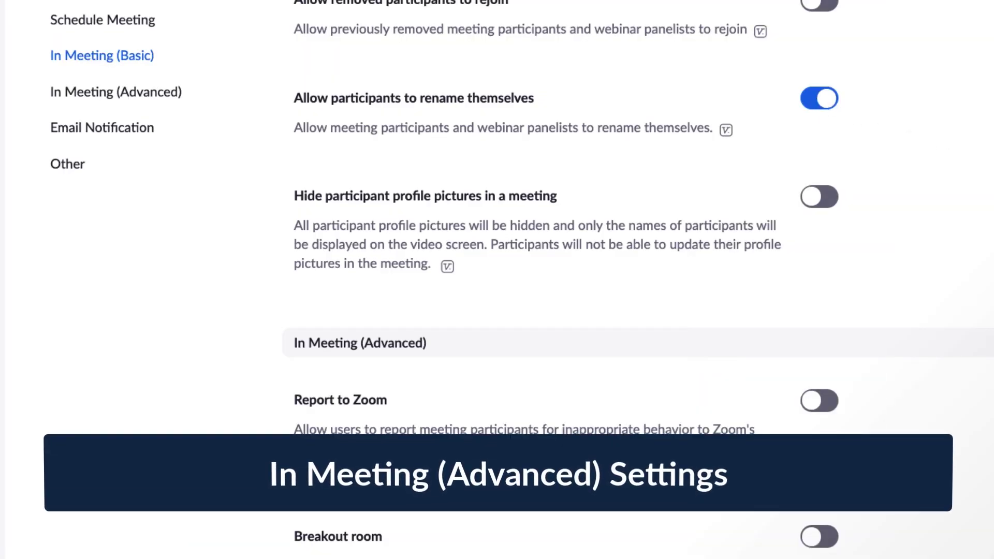
- Turn on Breakout room in the In Meeting (Advanced) settings
scroll(638, 280, "down", 1)
scroll(637, 279, "down", 5)
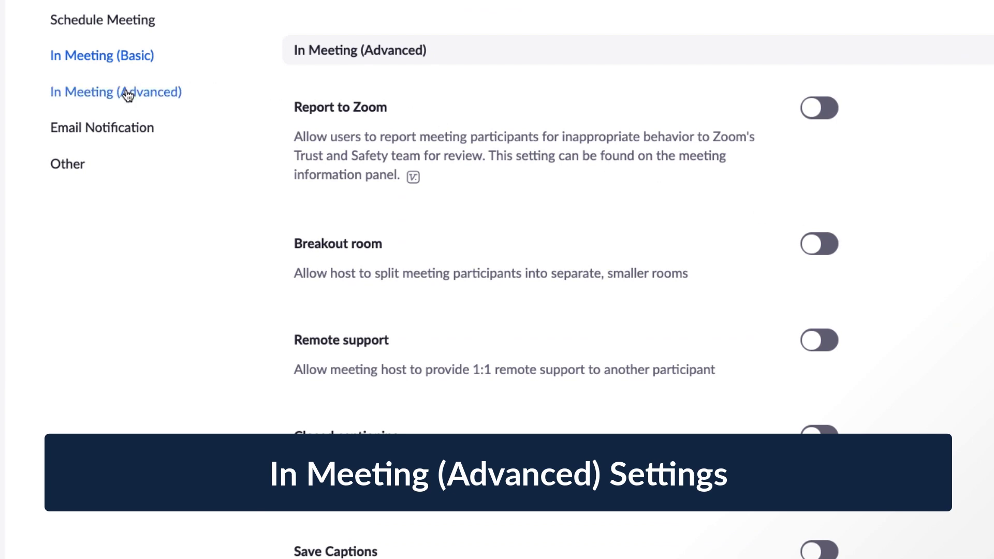
scroll(128, 96, "down", 2)
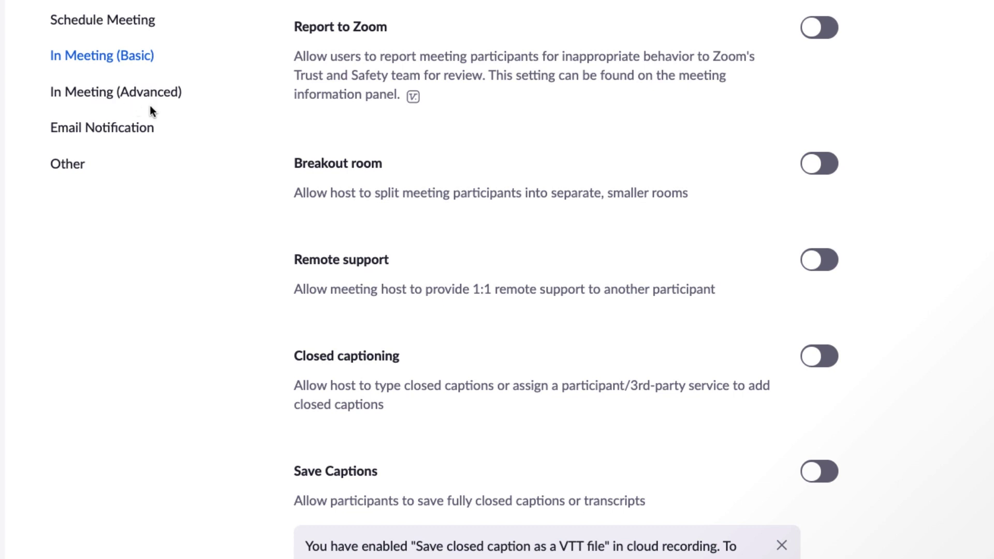
left_click(810, 165)
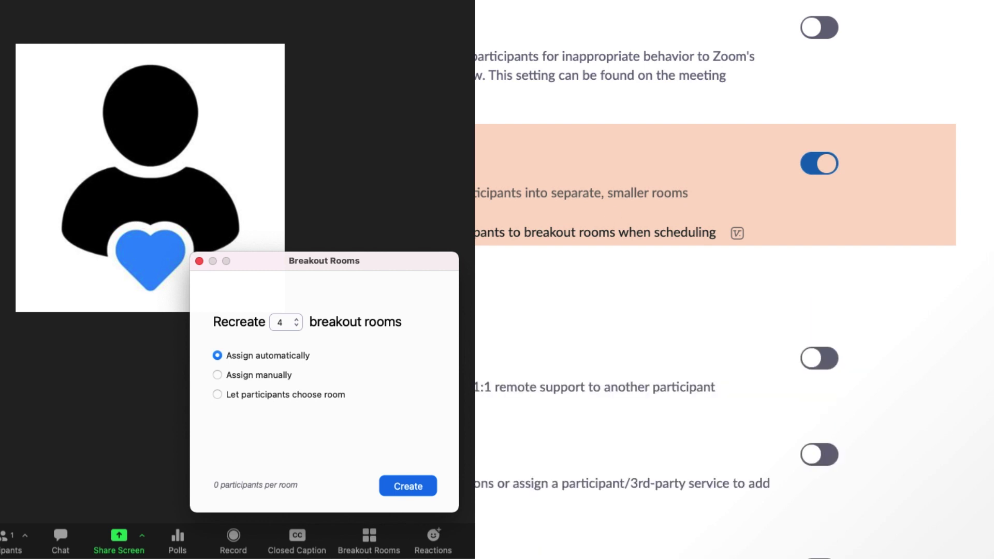
- Turn on Closed captioning in the In Meeting (Advanced) settings and accept the effect on dependent settings
scroll(794, 163, "down", 2)
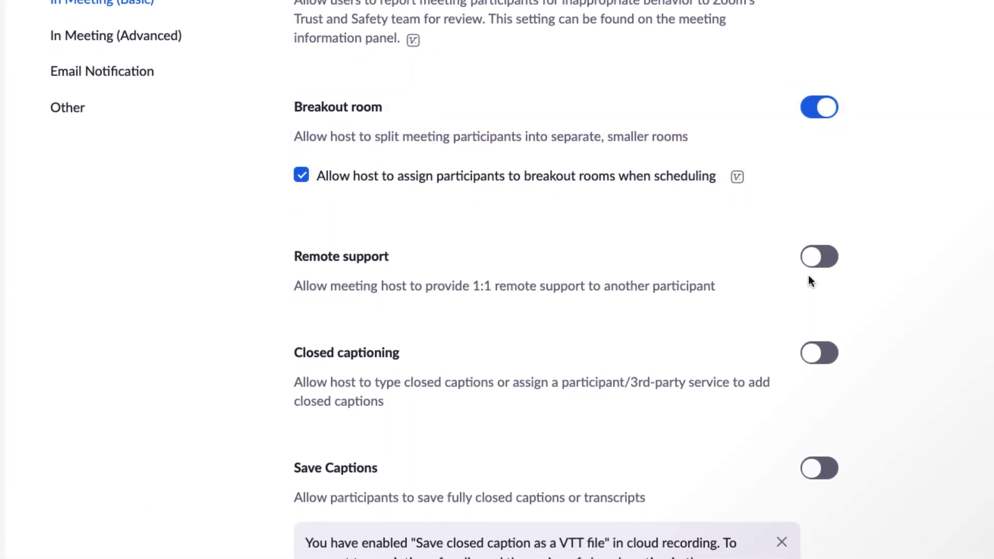
left_click(819, 354)
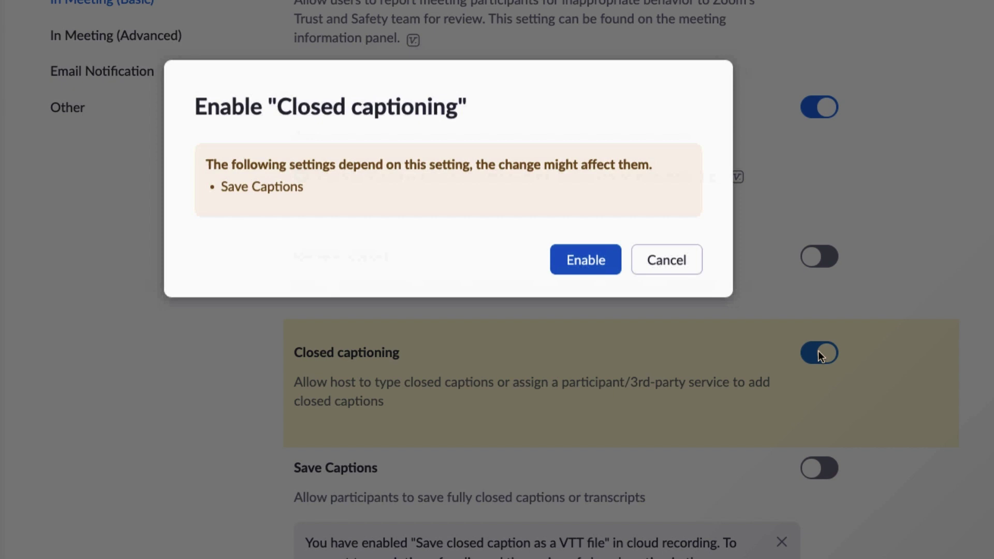
left_click(590, 272)
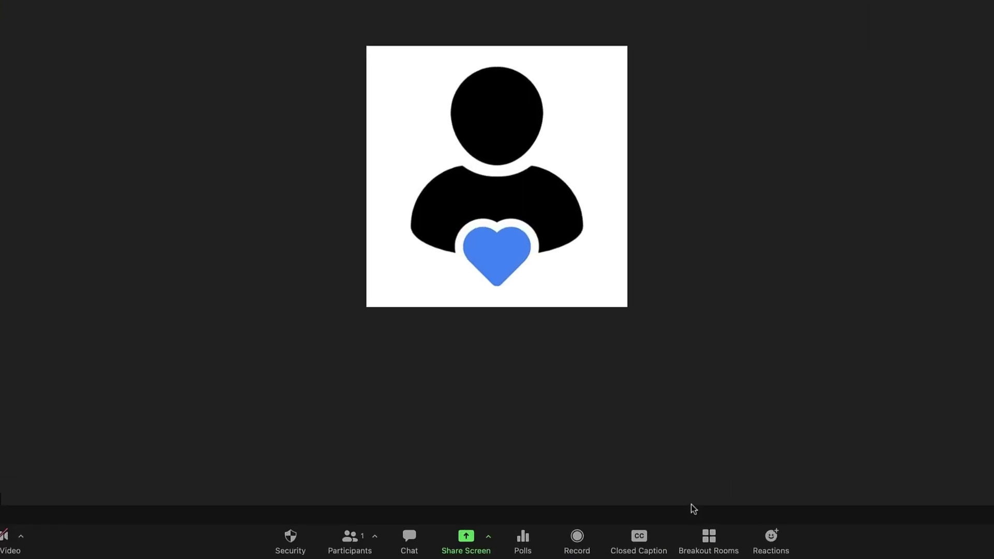
- In the meeting's closed caption options, assign yourself to type the captions
left_click(639, 541)
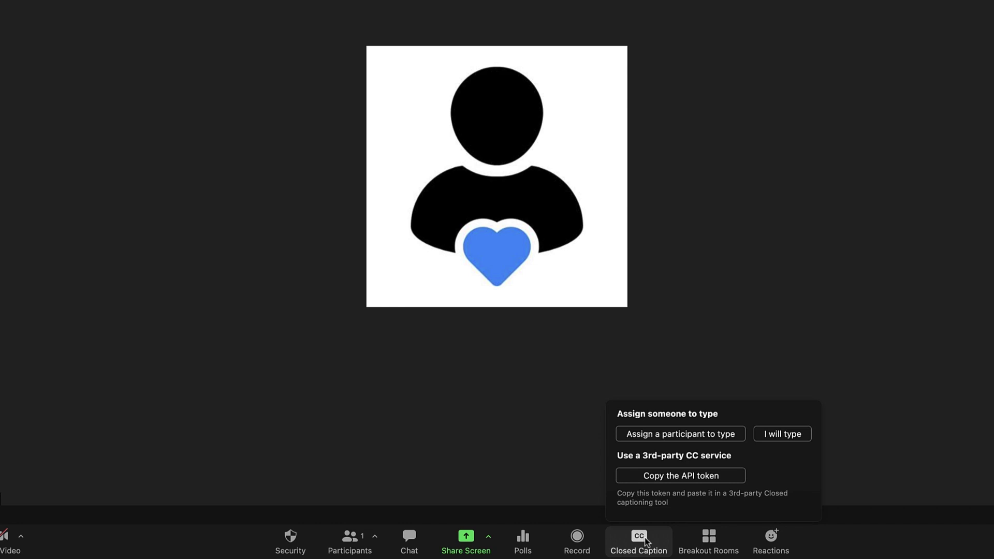
left_click(782, 437)
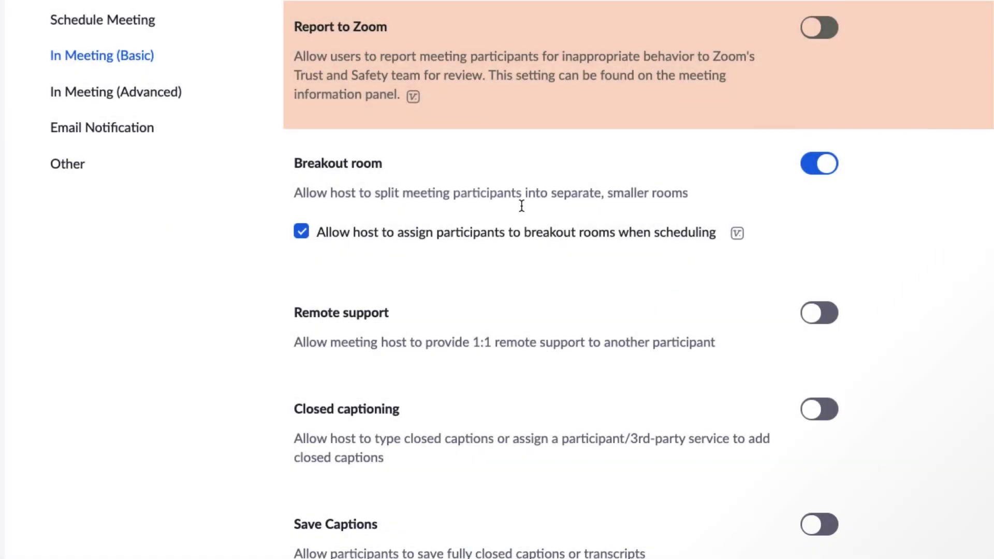
- Turn on Report to Zoom so users can report meeting participants for inappropriate behavior
left_click(814, 35)
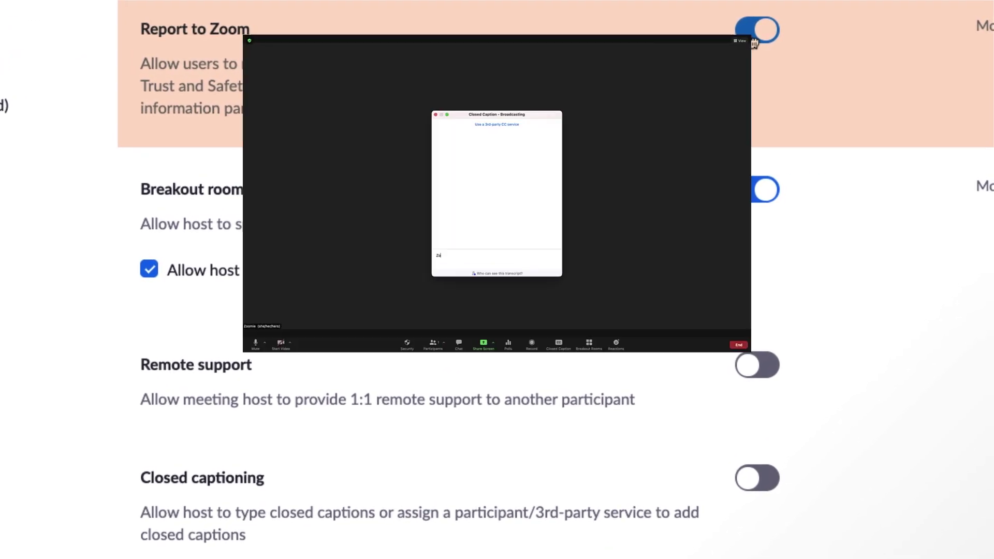
- In the meeting's caption window, write "Zoom is committed to maintaining an equal, respectful, and inclusive environment on and through our platform for all"
type("to maintaining an equ")
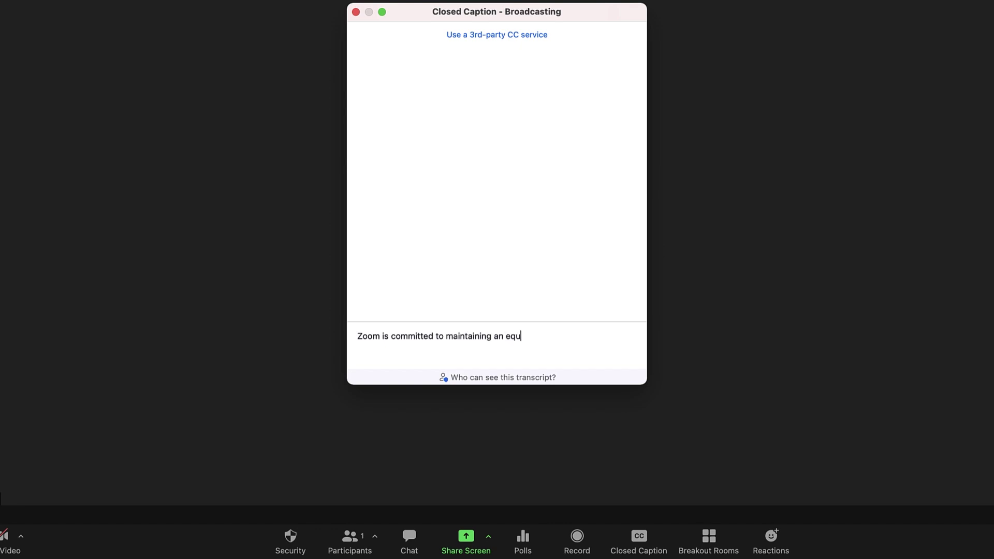
type("al, respectful, and inclusive environment on and through ou")
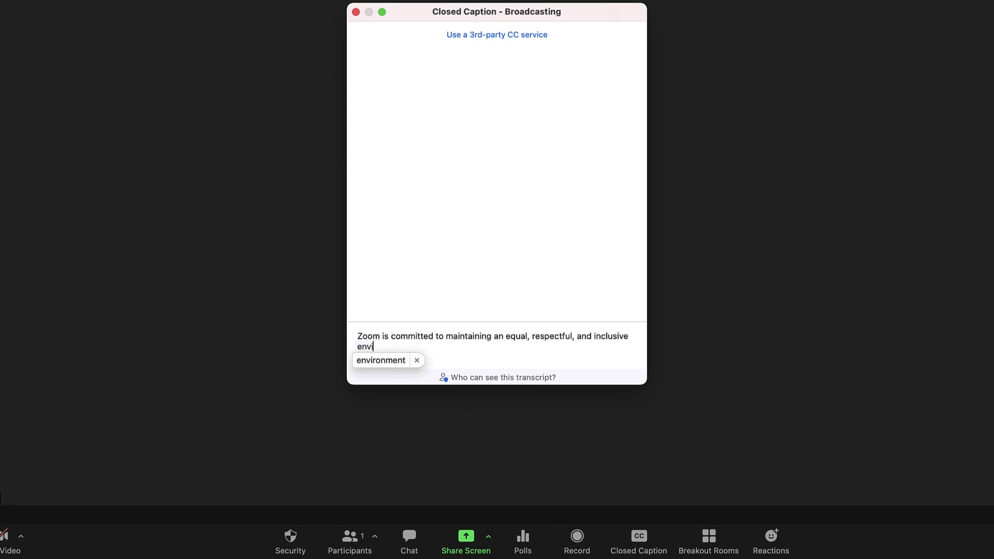
type("r platform for all")
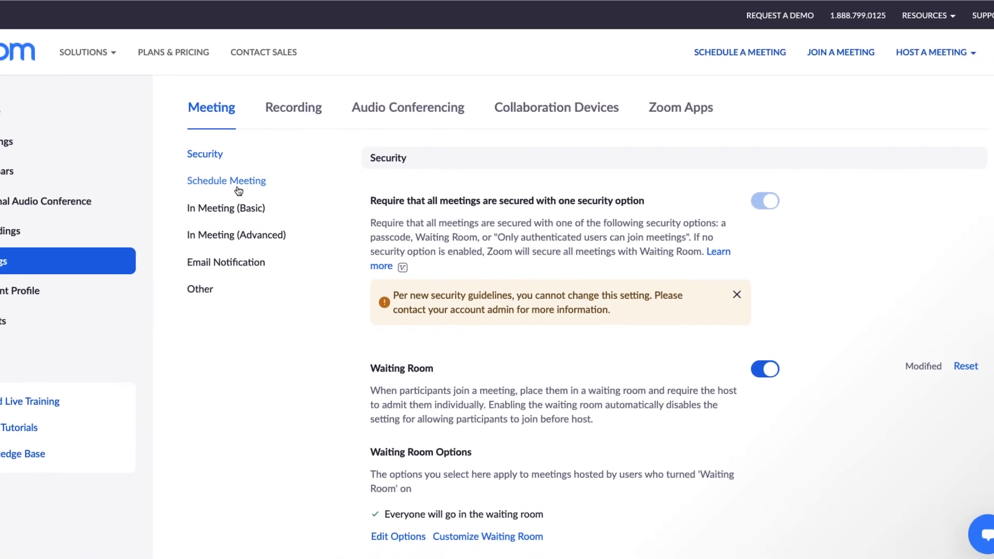
- Review the account's Recording, Zoom Apps, Collaboration Devices and Audio Conferencing settings
left_click(310, 135)
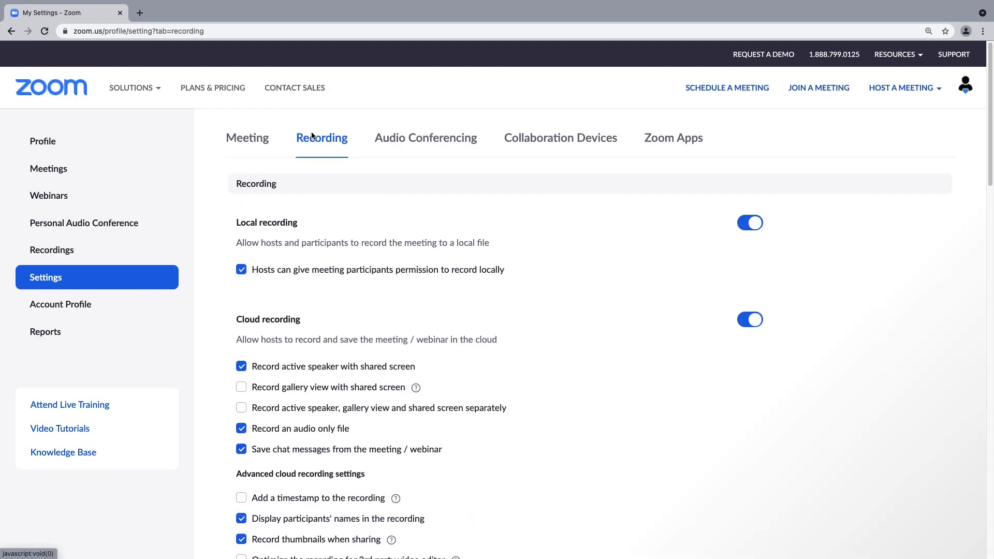
left_click(671, 144)
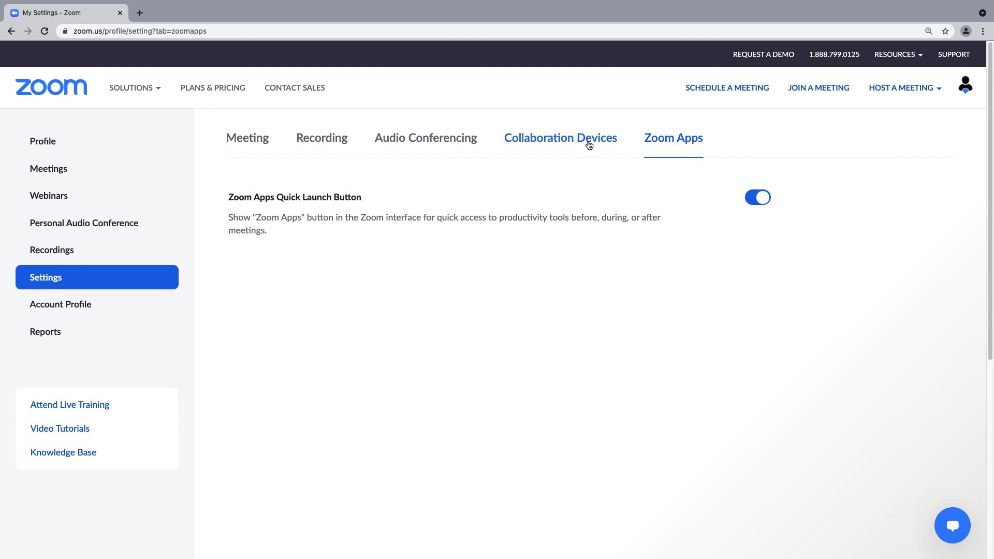
left_click(585, 140)
left_click(460, 138)
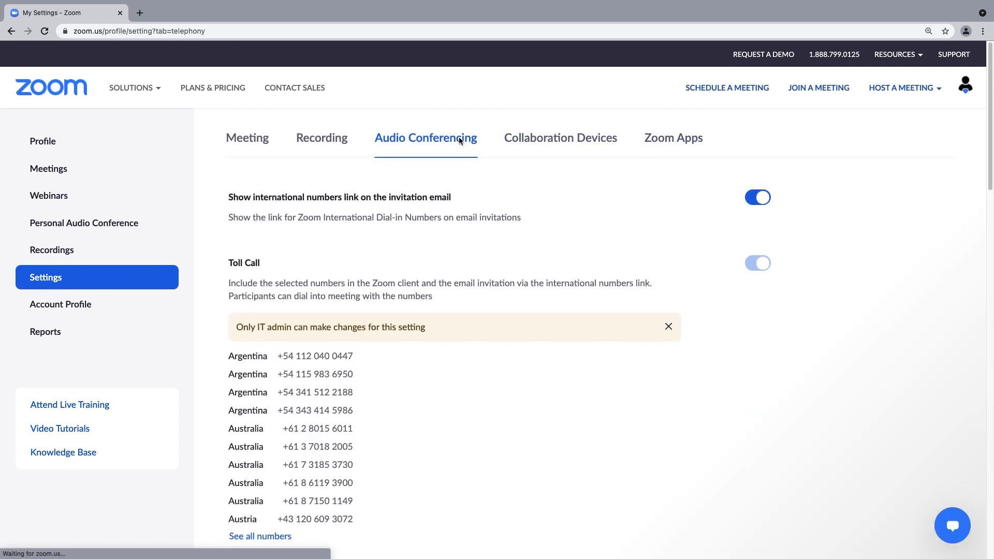